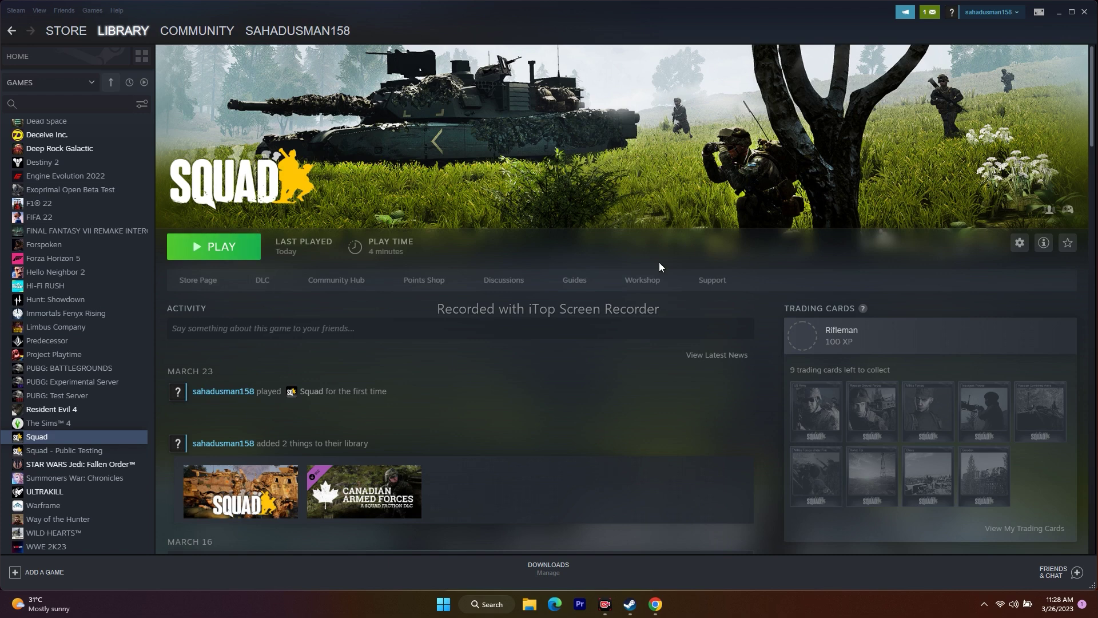
Open the Start menu's power options, then dismiss them without restarting.
{"action": "left_click", "coordinate": [444, 604]}
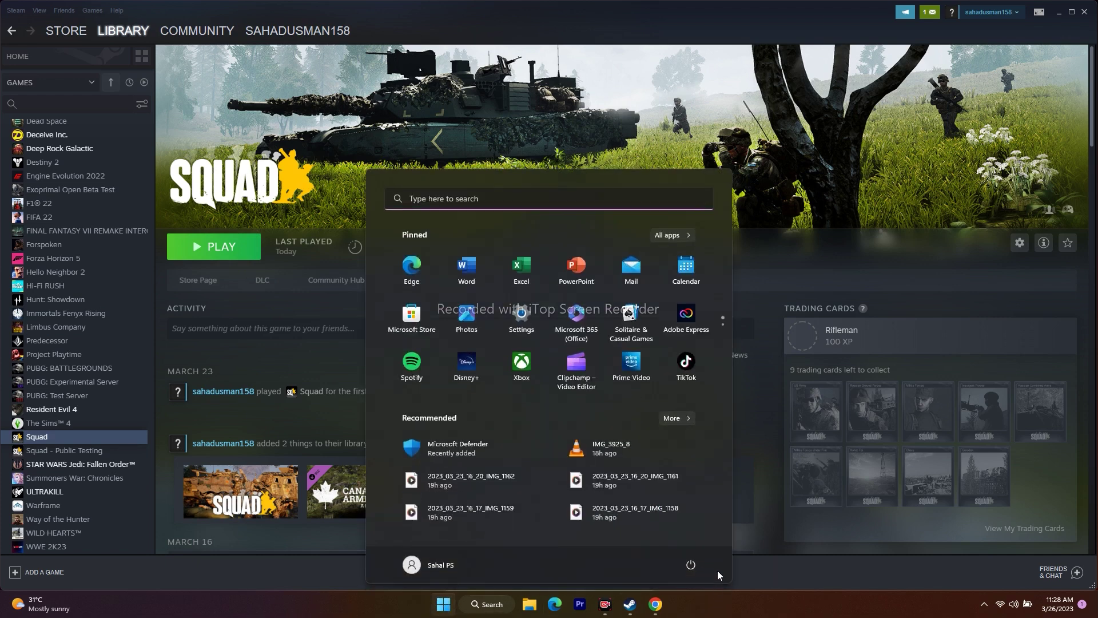
{"action": "left_click", "coordinate": [690, 564]}
{"action": "left_click", "coordinate": [684, 540]}
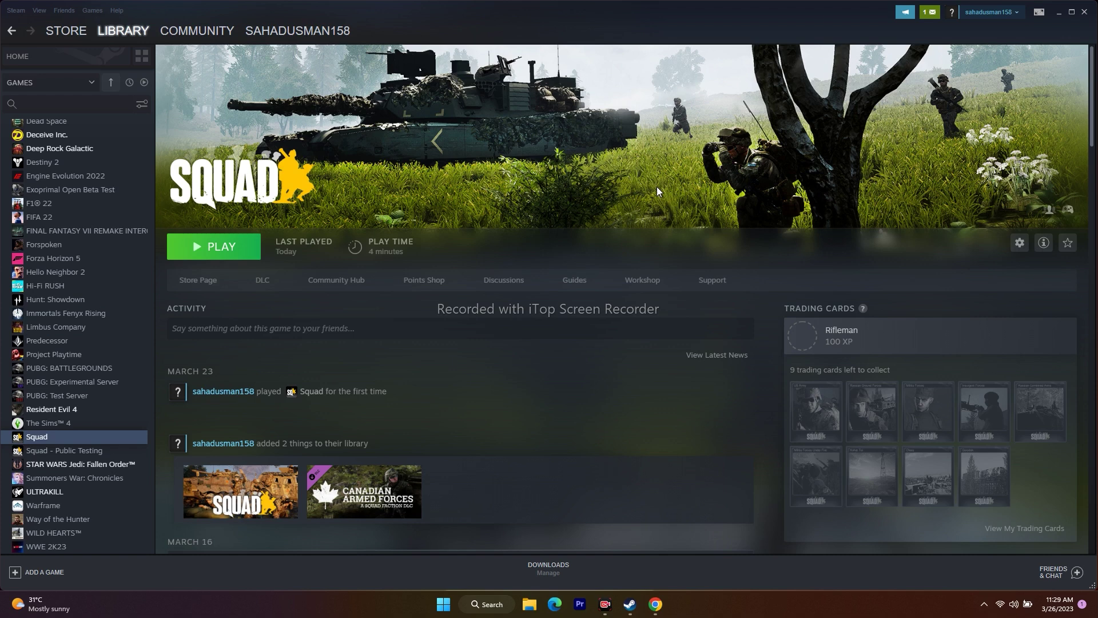
View Squad's Local Files settings in its Steam properties, then close the properties.
{"action": "right_click", "coordinate": [60, 442]}
{"action": "left_click", "coordinate": [73, 510]}
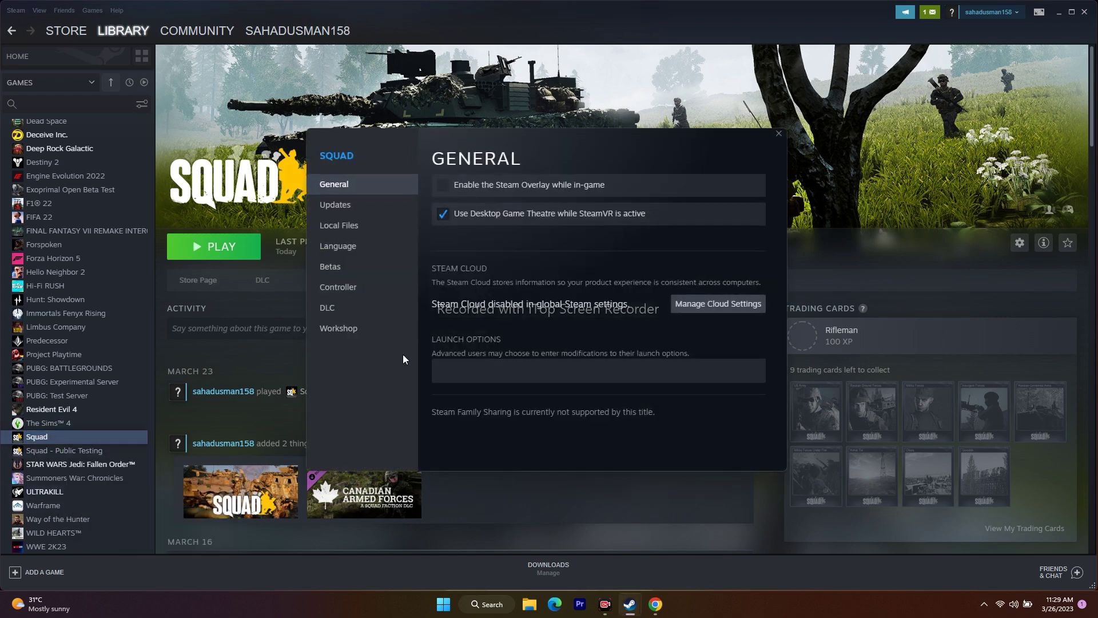
{"action": "left_click", "coordinate": [364, 231]}
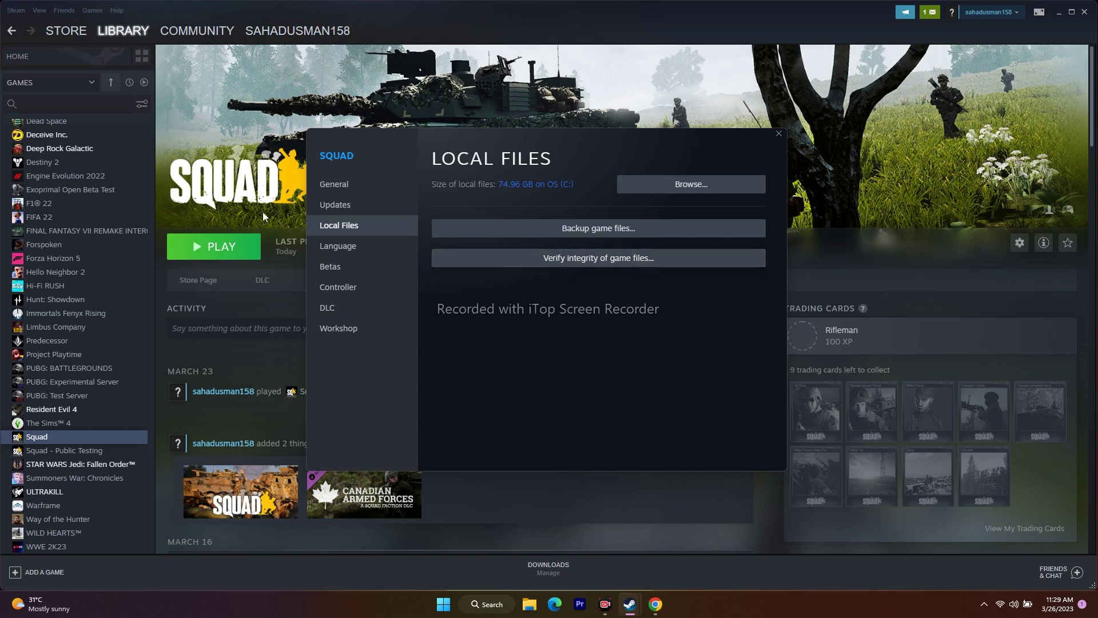
{"action": "left_click", "coordinate": [778, 133]}
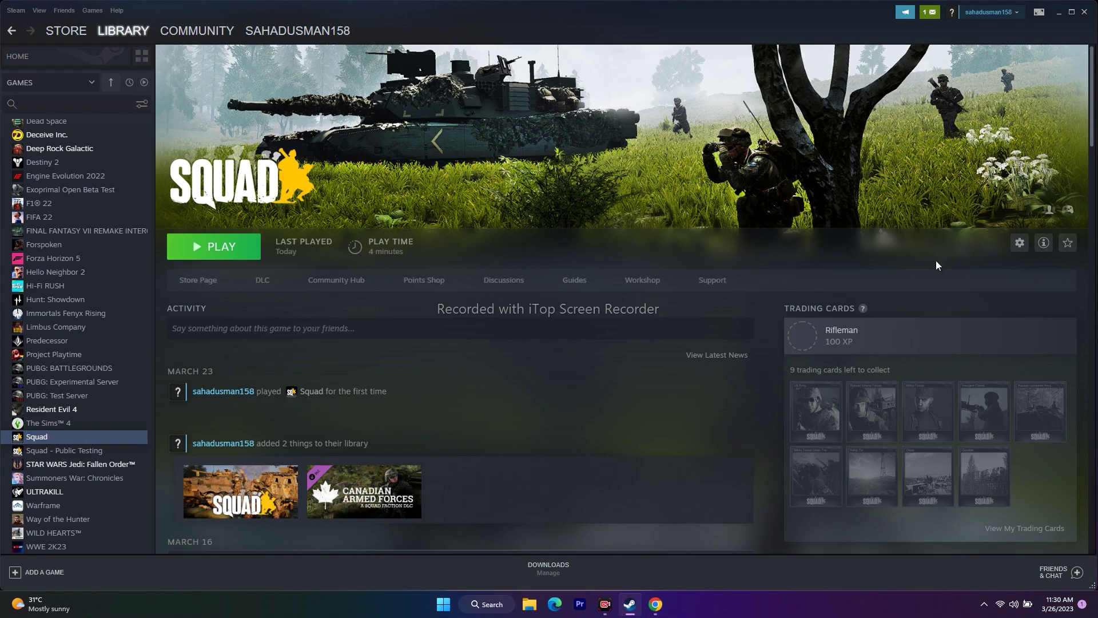
Minimize Steam and open a maximized File Explorer window on its Home page.
{"action": "left_click", "coordinate": [1058, 14]}
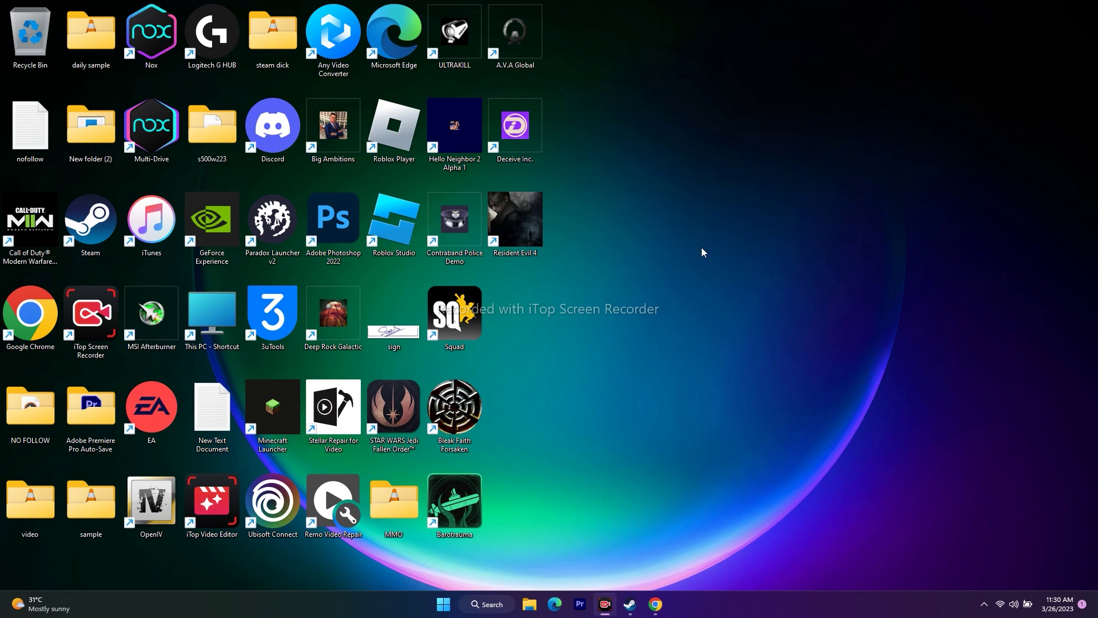
{"action": "left_click", "coordinate": [529, 604]}
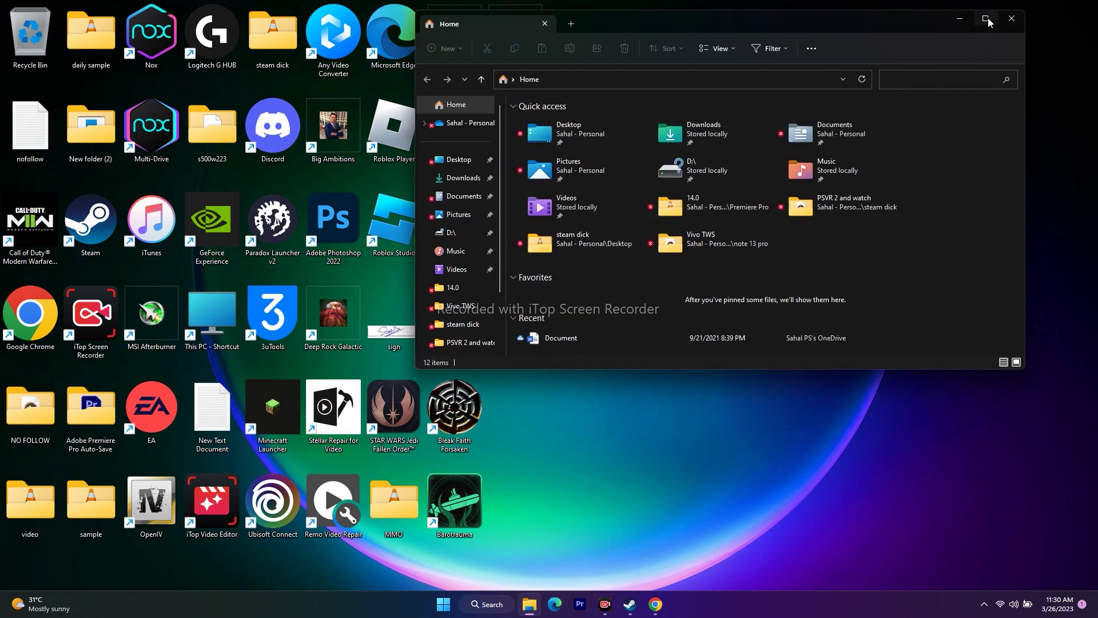
{"action": "left_click", "coordinate": [986, 18]}
Browse to C:\Program Files (x86)\Steam\steamapps\common\Squad in File Explorer.
{"action": "left_click", "coordinate": [57, 364]}
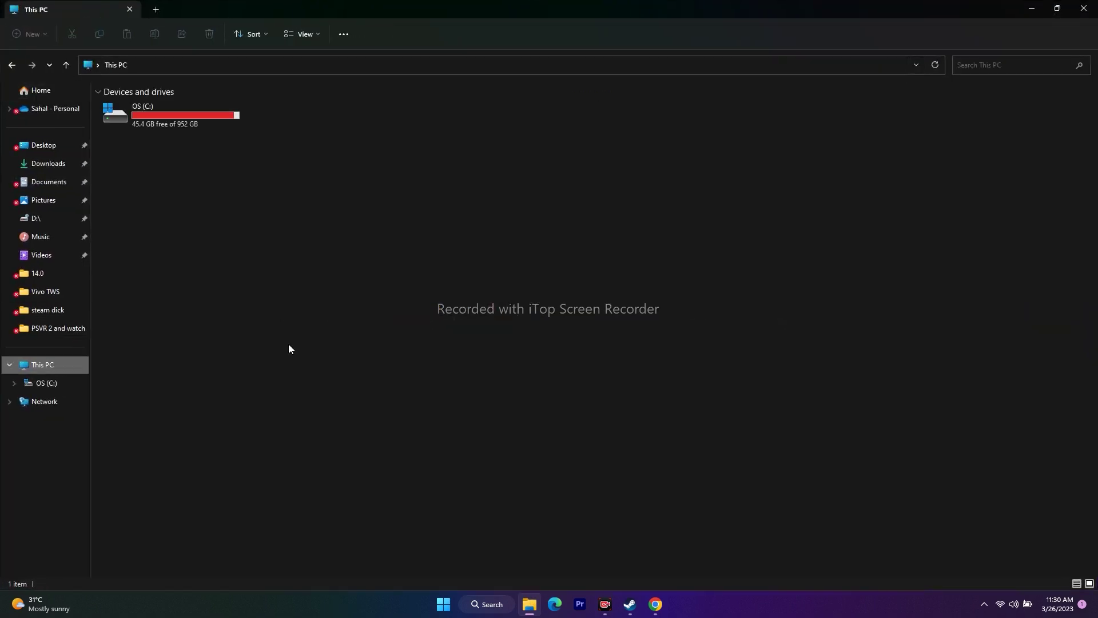
{"action": "double_click", "coordinate": [160, 117]}
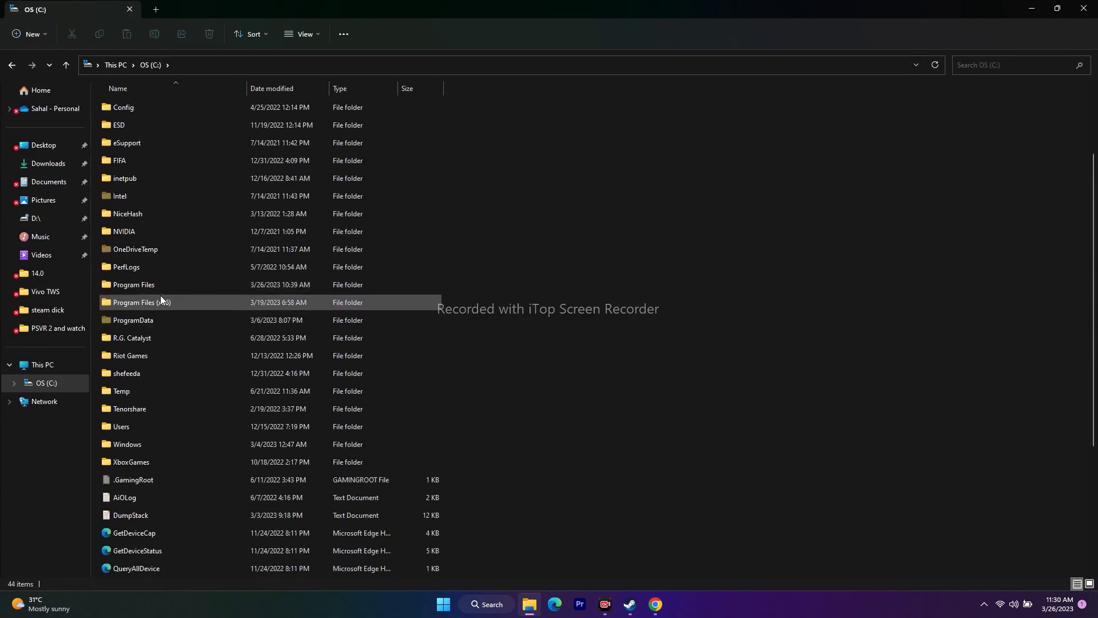
{"action": "double_click", "coordinate": [174, 301]}
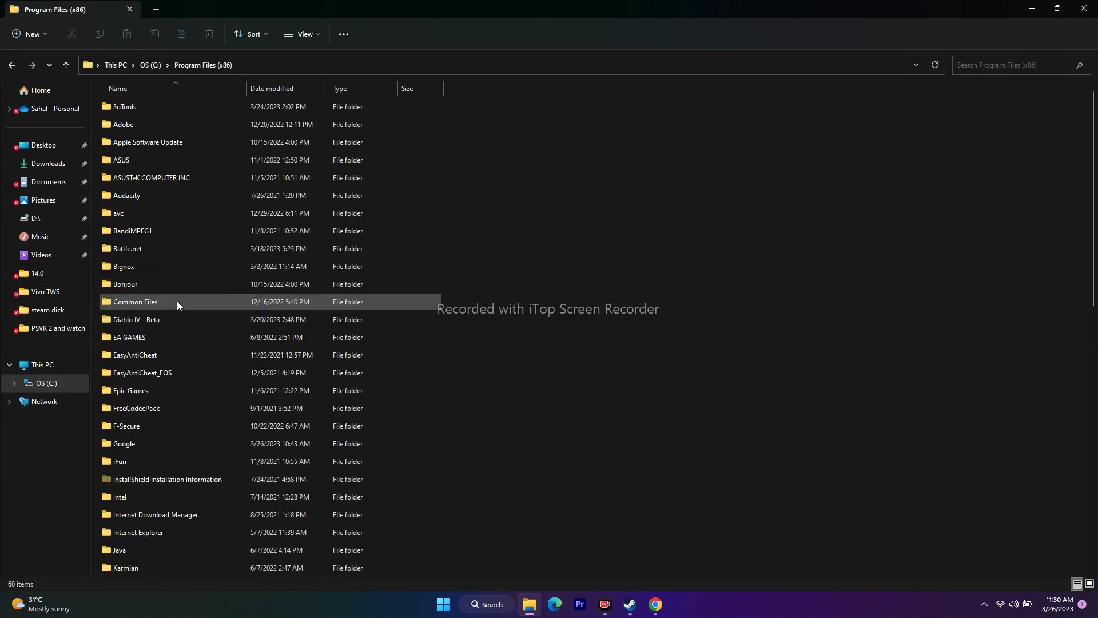
{"action": "scroll", "coordinate": [183, 254], "scroll_direction": "down", "scroll_amount": 10}
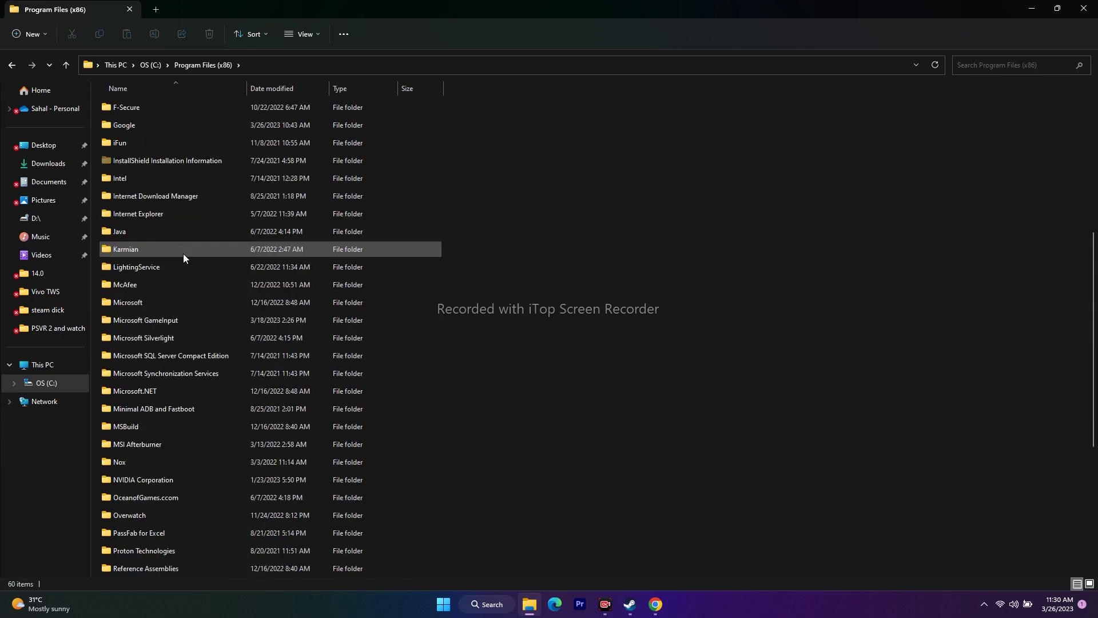
{"action": "scroll", "coordinate": [183, 253], "scroll_direction": "down", "scroll_amount": 1}
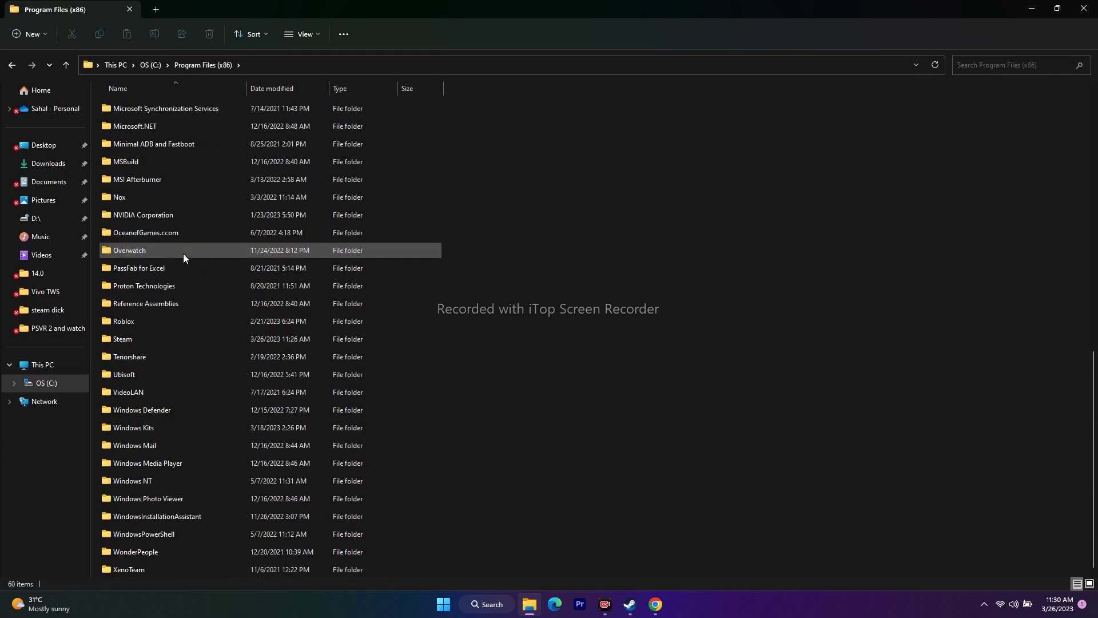
{"action": "double_click", "coordinate": [128, 339]}
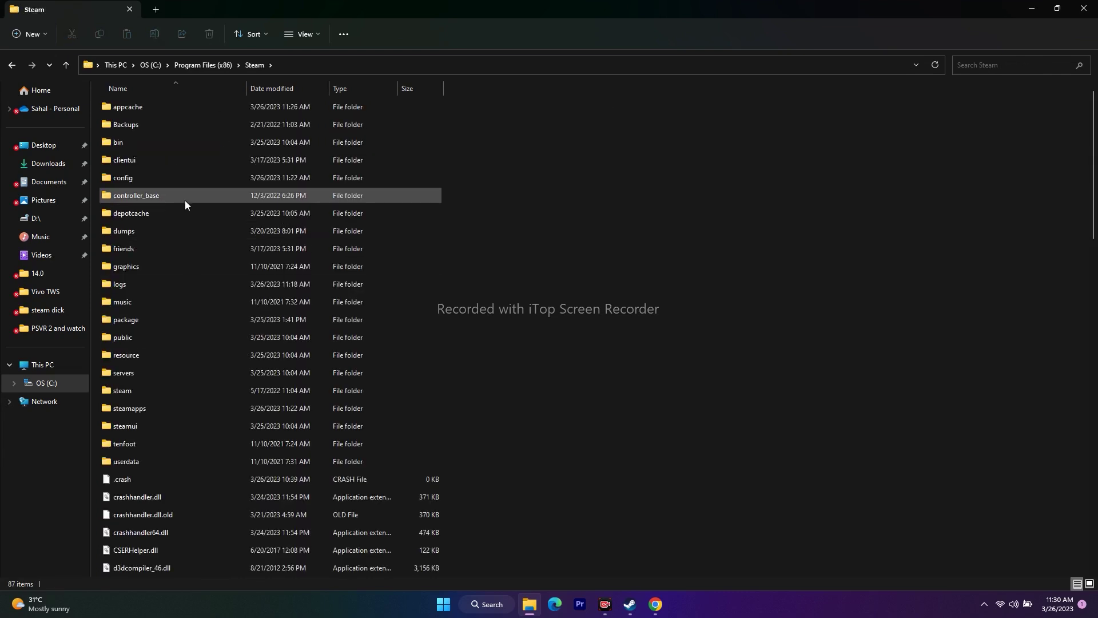
{"action": "double_click", "coordinate": [150, 407]}
{"action": "double_click", "coordinate": [136, 105]}
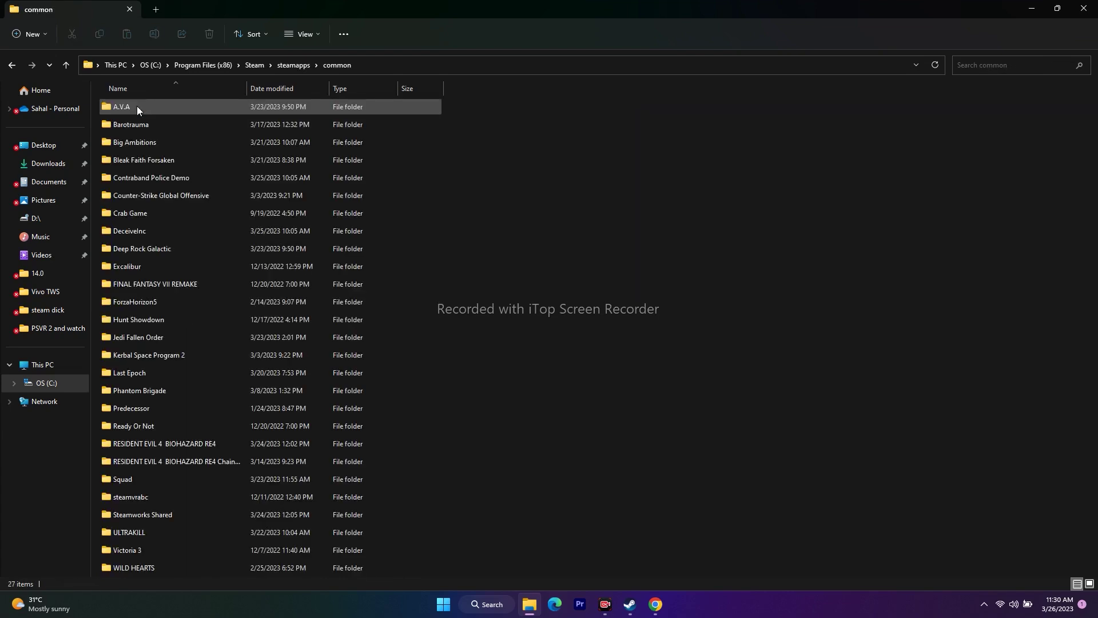
{"action": "double_click", "coordinate": [130, 479]}
Select the squad_launcher file, then minimize File Explorer to show the desktop.
{"action": "left_click", "coordinate": [160, 214]}
{"action": "mouse_move", "coordinate": [201, 211]}
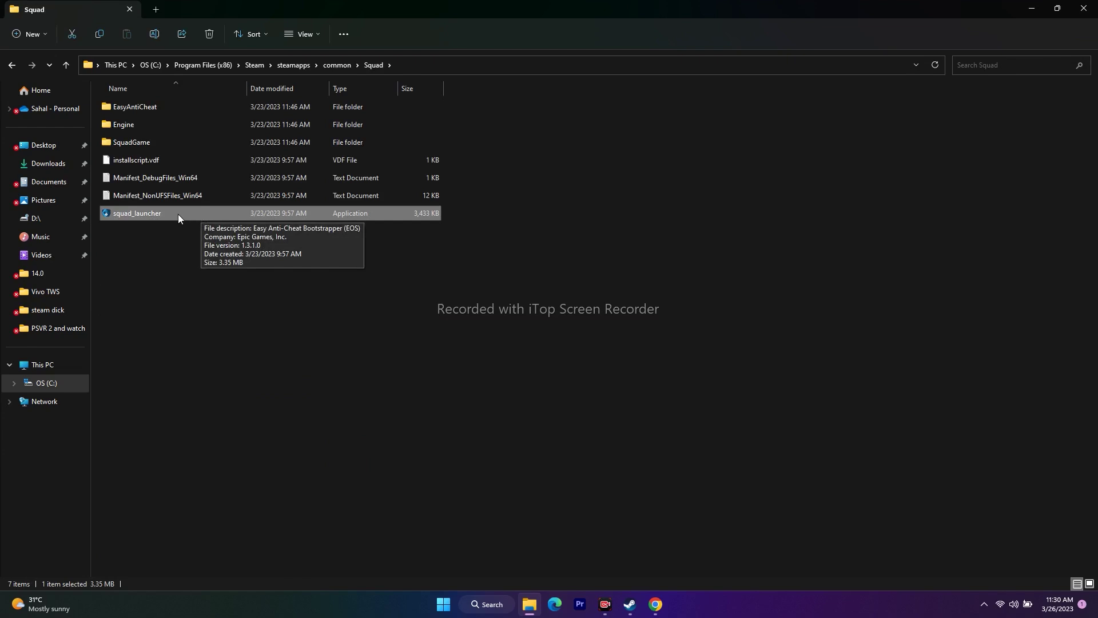
{"action": "left_click", "coordinate": [1031, 10]}
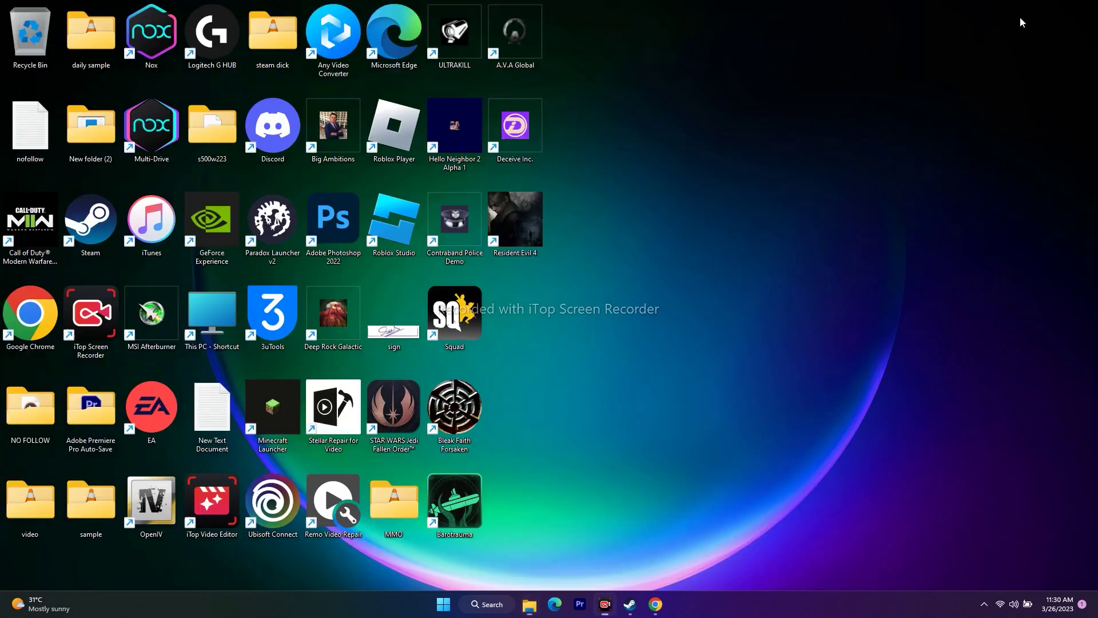
Restore Steam and Browse Squad's local files from its properties, then close the folder and properties.
{"action": "left_click", "coordinate": [629, 602]}
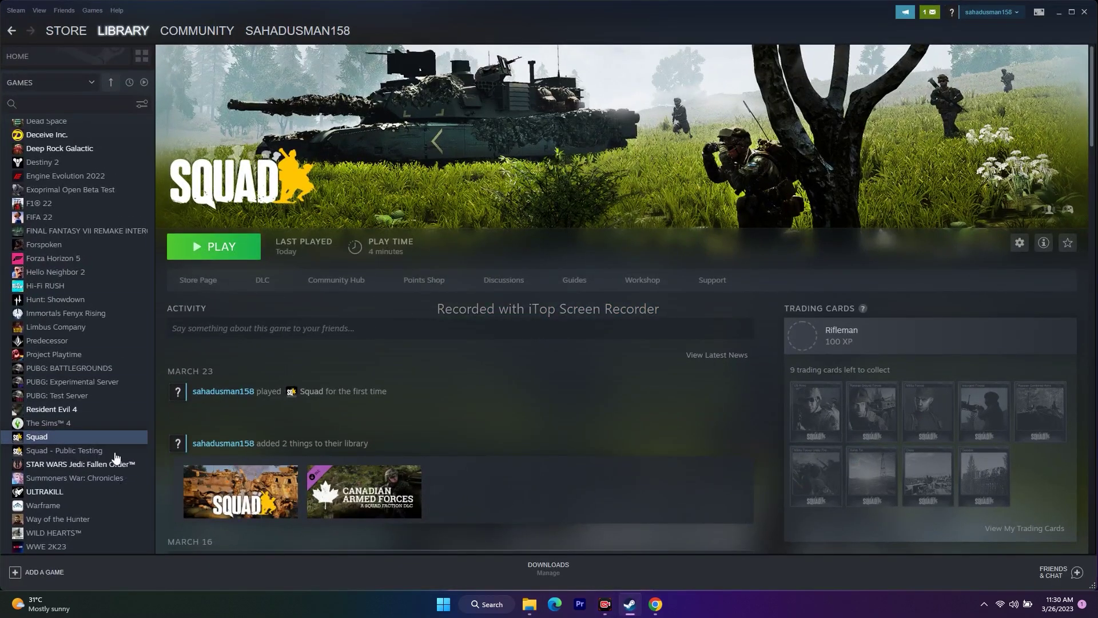
{"action": "right_click", "coordinate": [78, 435]}
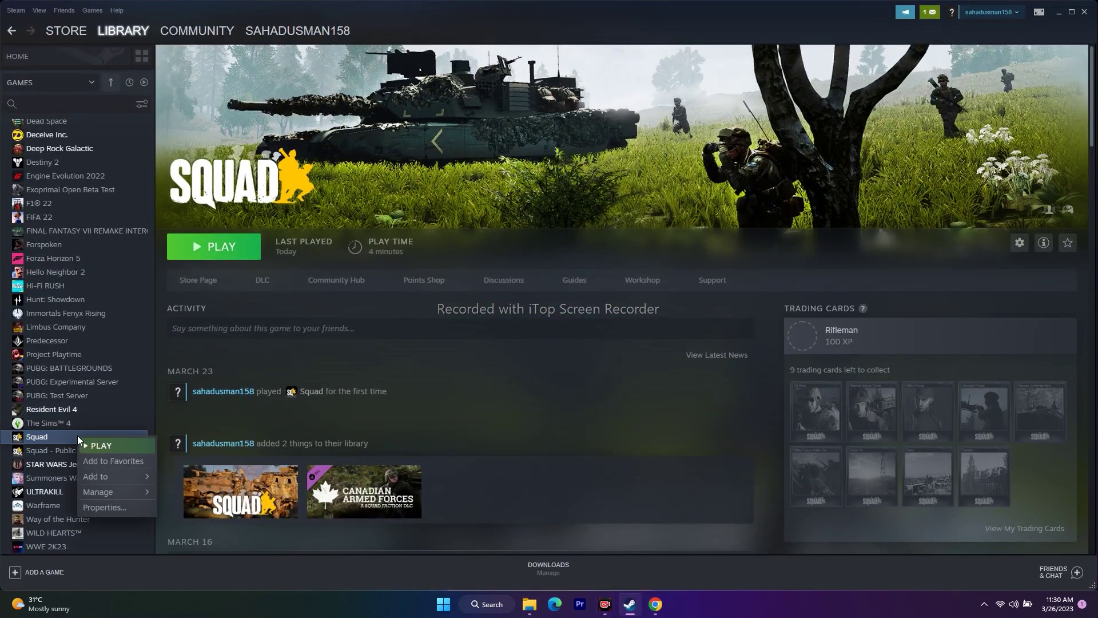
{"action": "left_click", "coordinate": [98, 506]}
{"action": "left_click", "coordinate": [360, 229]}
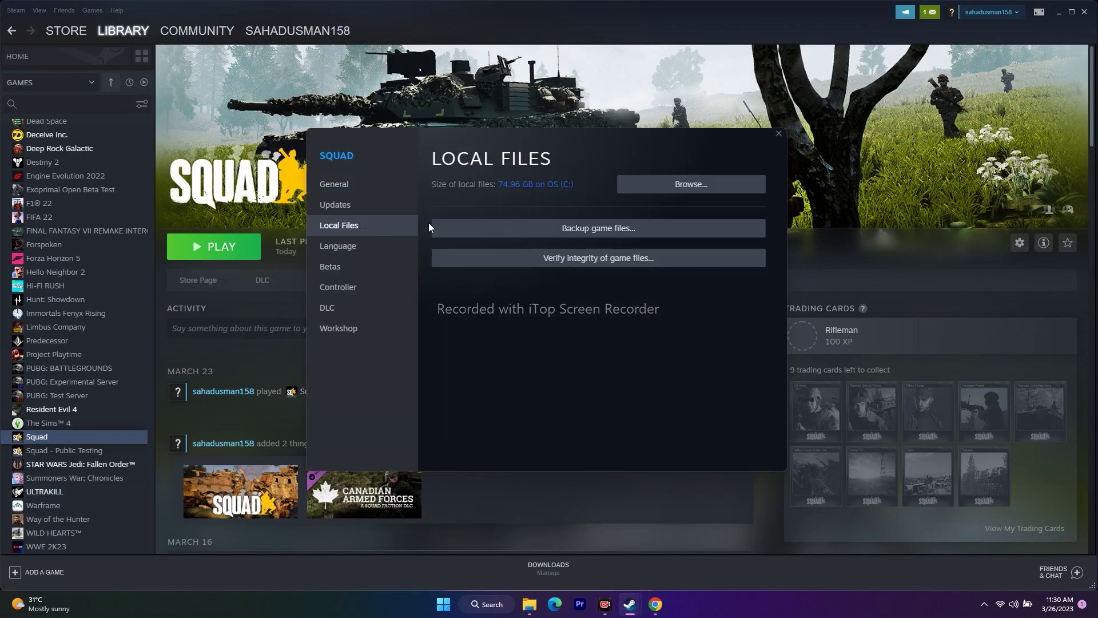
{"action": "left_click", "coordinate": [691, 184]}
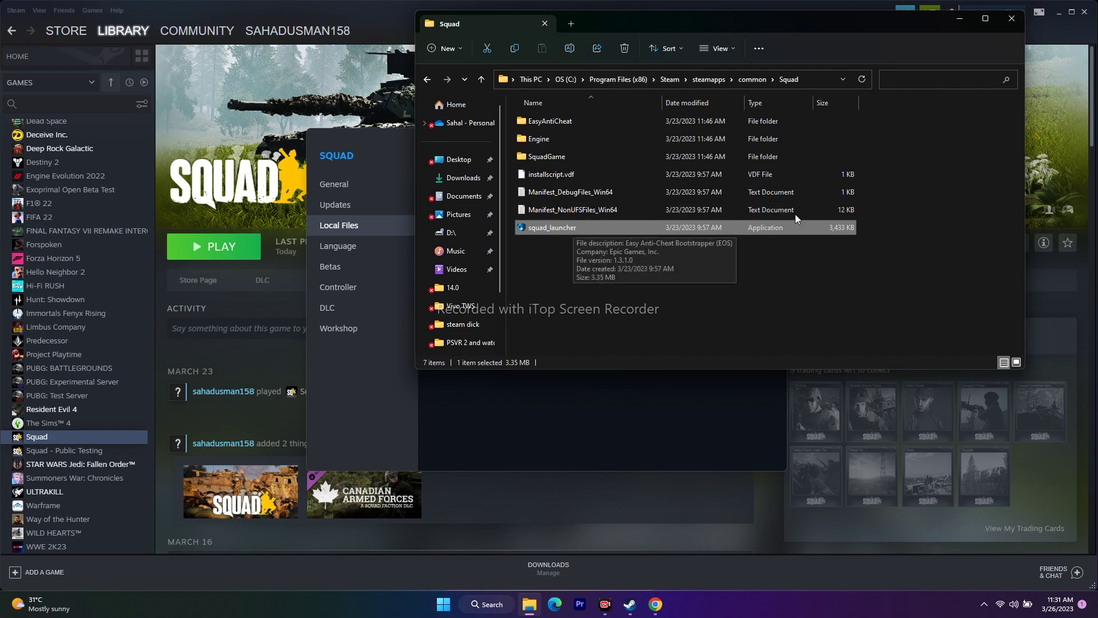
{"action": "left_click", "coordinate": [1012, 18]}
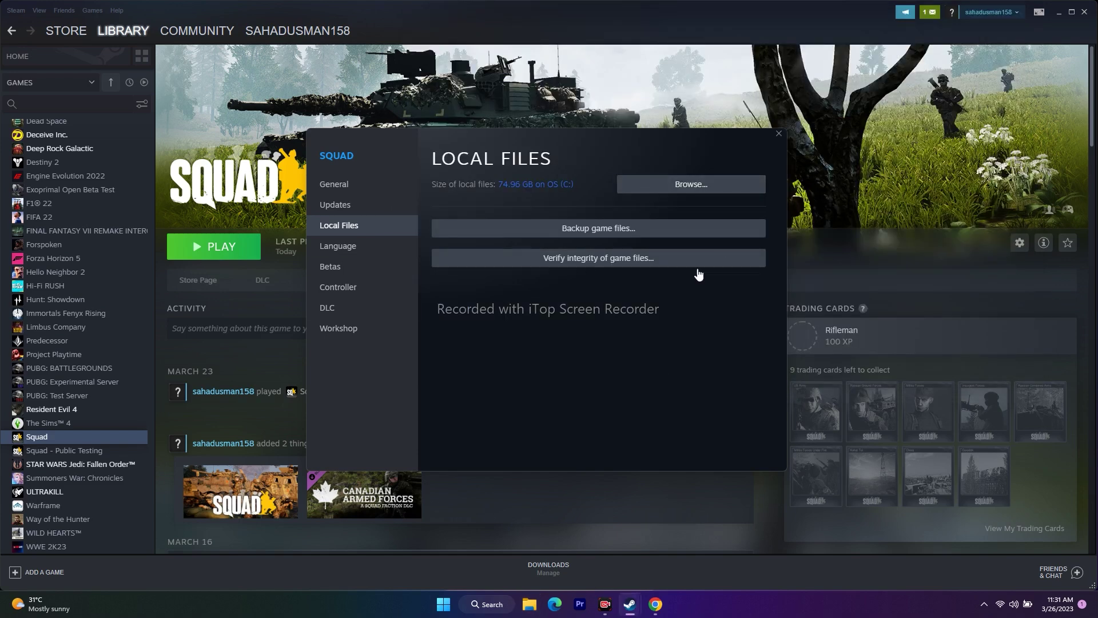
{"action": "left_click", "coordinate": [779, 133]}
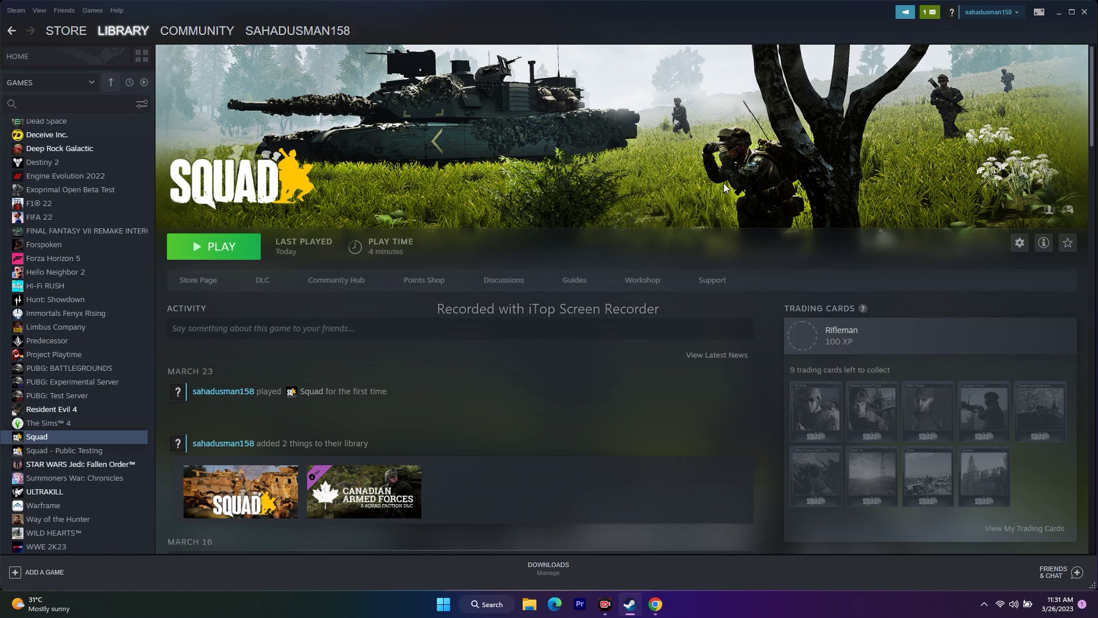
Reopen Squad's properties on the Local Files section.
{"action": "right_click", "coordinate": [61, 441]}
{"action": "left_click", "coordinate": [84, 512]}
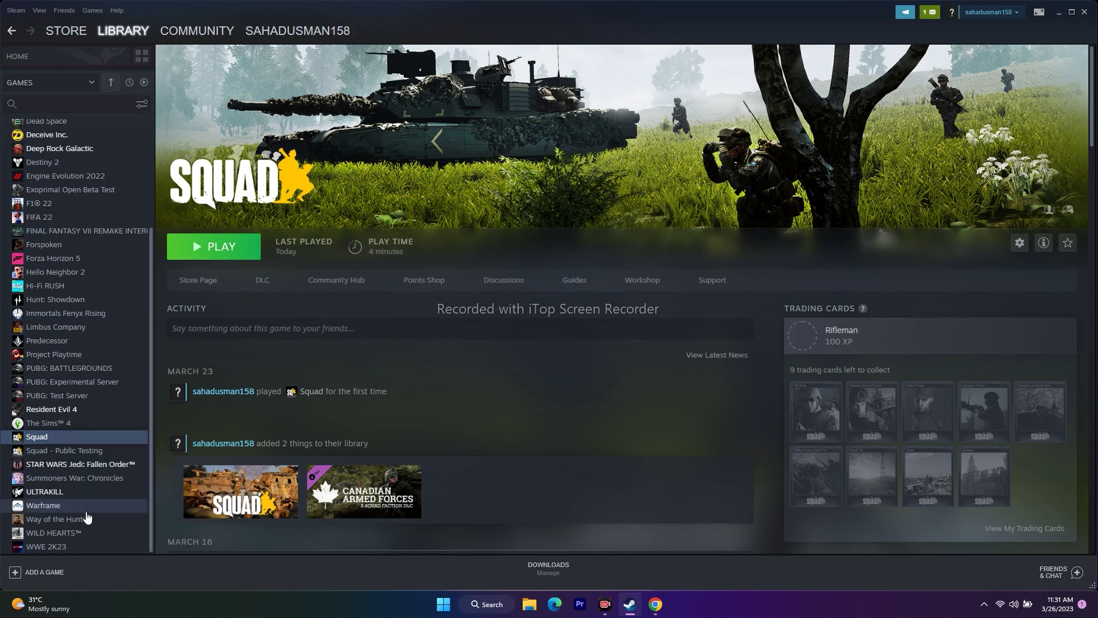
{"action": "left_click", "coordinate": [365, 227]}
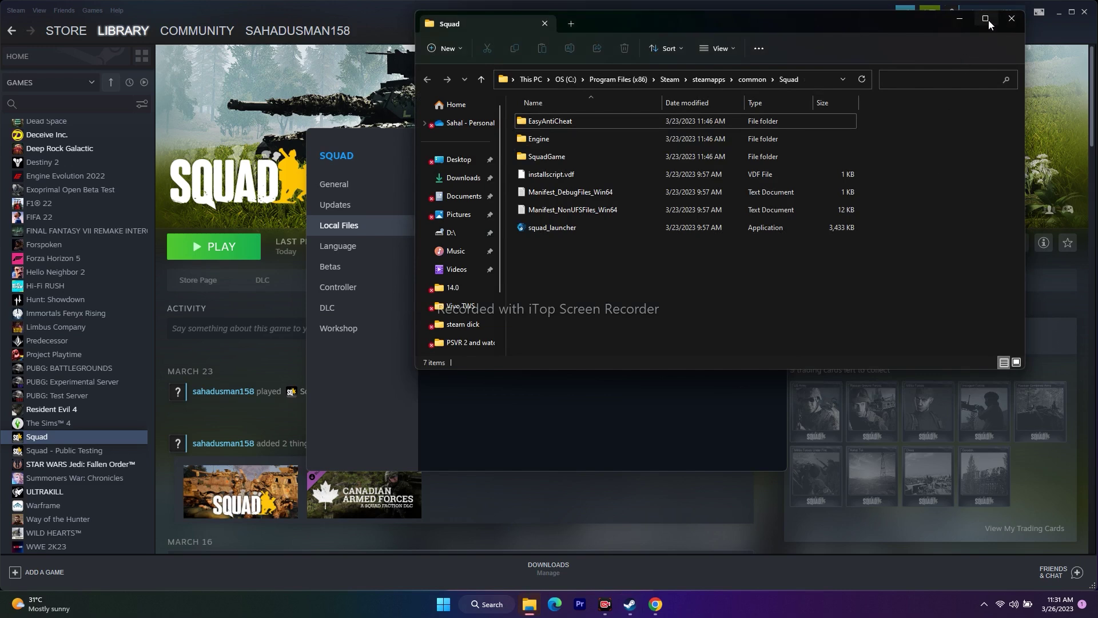
Maximize the Squad folder and open squad_launcher's Properties on the Compatibility tab.
{"action": "left_click", "coordinate": [986, 18]}
{"action": "left_click", "coordinate": [149, 214]}
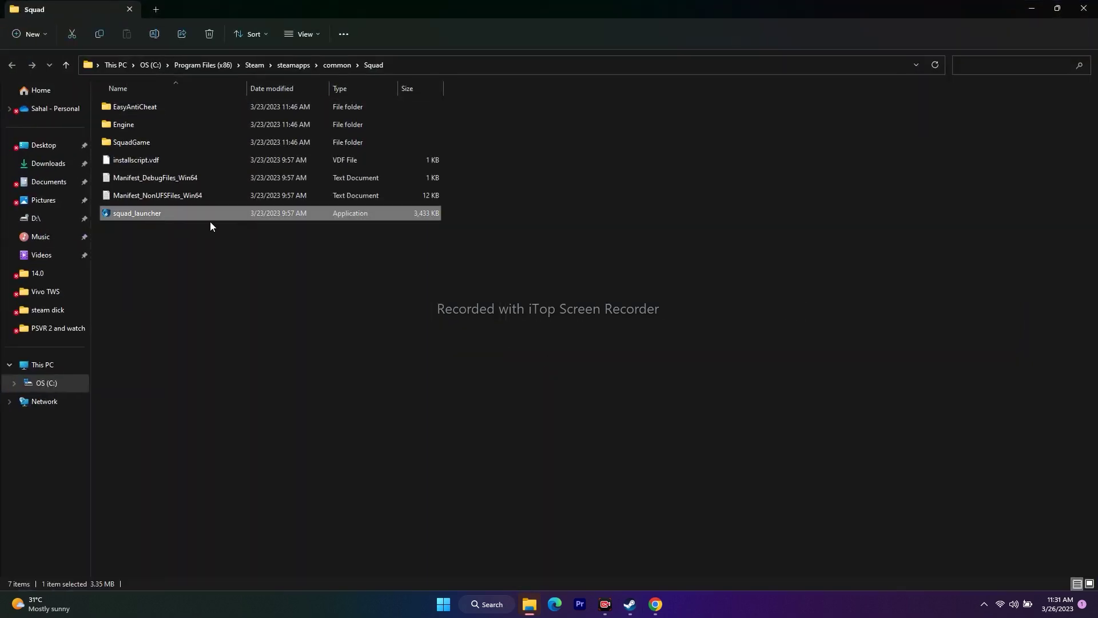
{"action": "right_click", "coordinate": [155, 217]}
{"action": "left_click", "coordinate": [179, 430]}
{"action": "left_click", "coordinate": [211, 424]}
{"action": "left_click", "coordinate": [285, 299]}
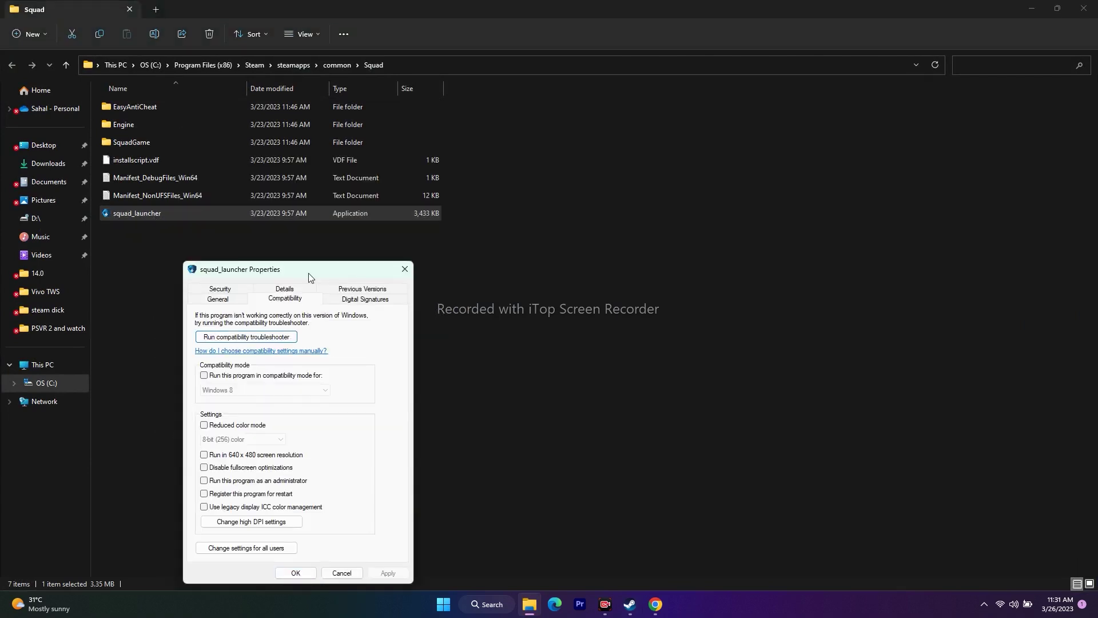
Enable 'Run this program as an administrator' for squad_launcher, apply it and close with OK.
{"action": "left_click_drag", "start_coordinate": [308, 274], "coordinate": [662, 138]}
{"action": "left_click", "coordinate": [555, 343]}
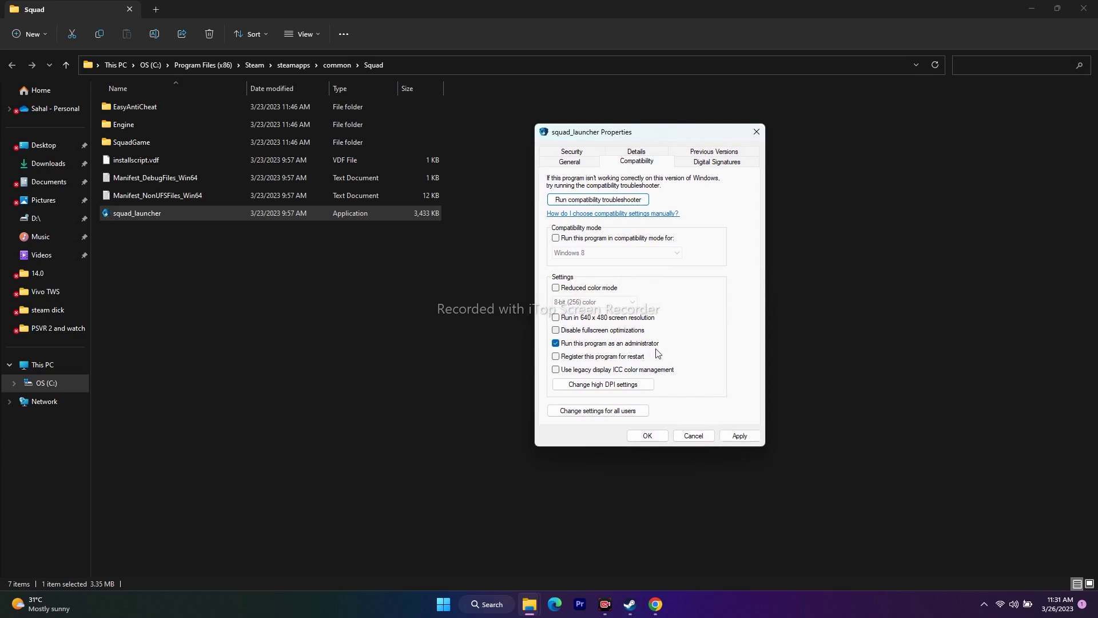
{"action": "left_click", "coordinate": [739, 436]}
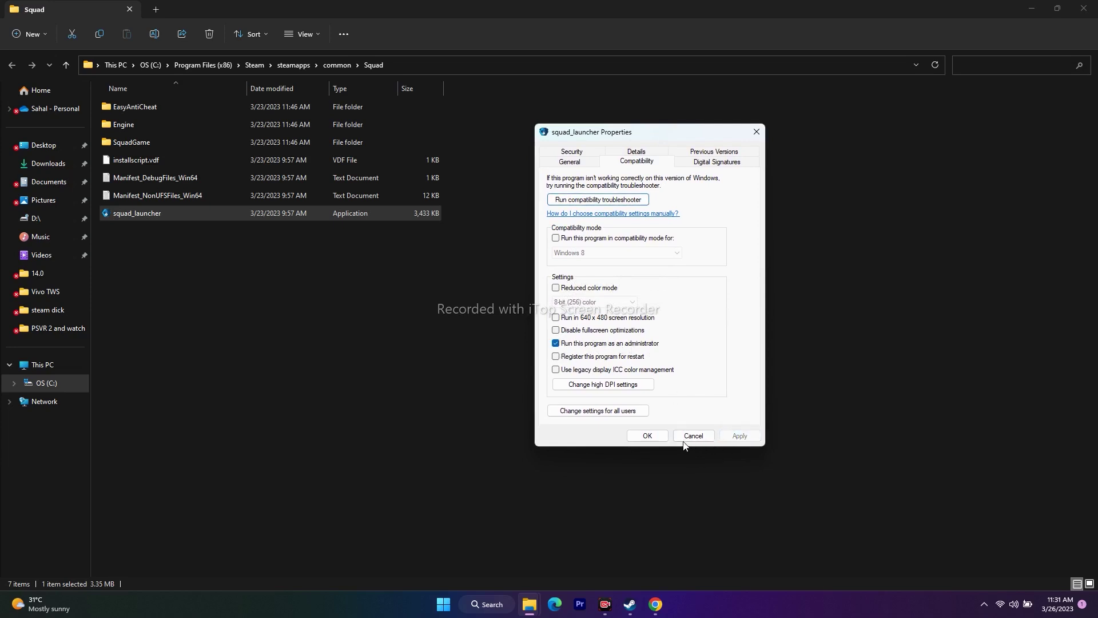
{"action": "left_click", "coordinate": [647, 436]}
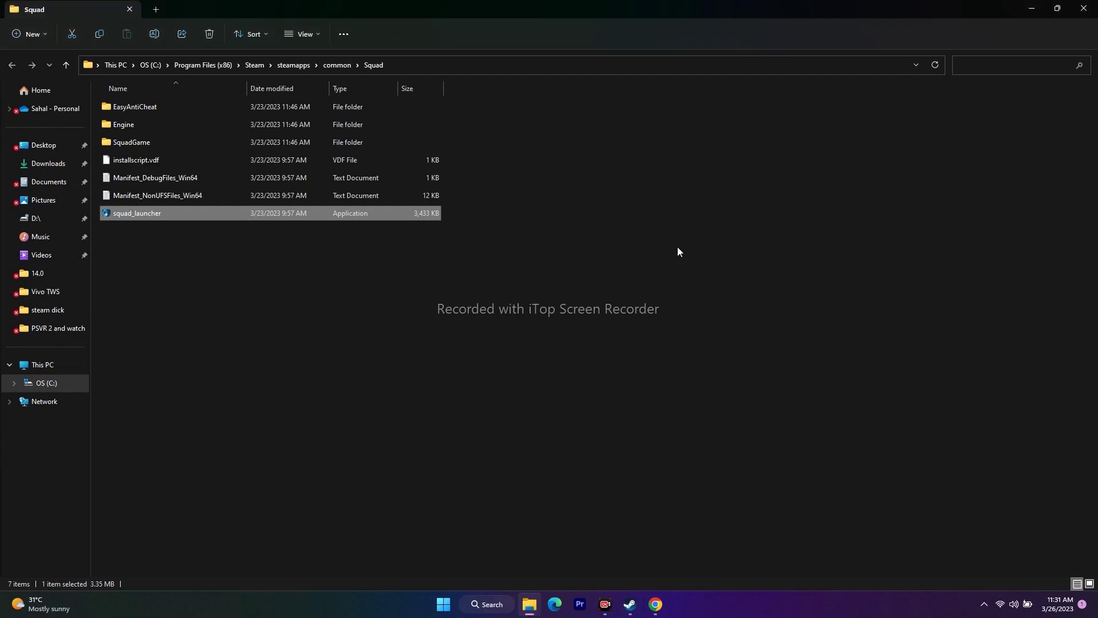